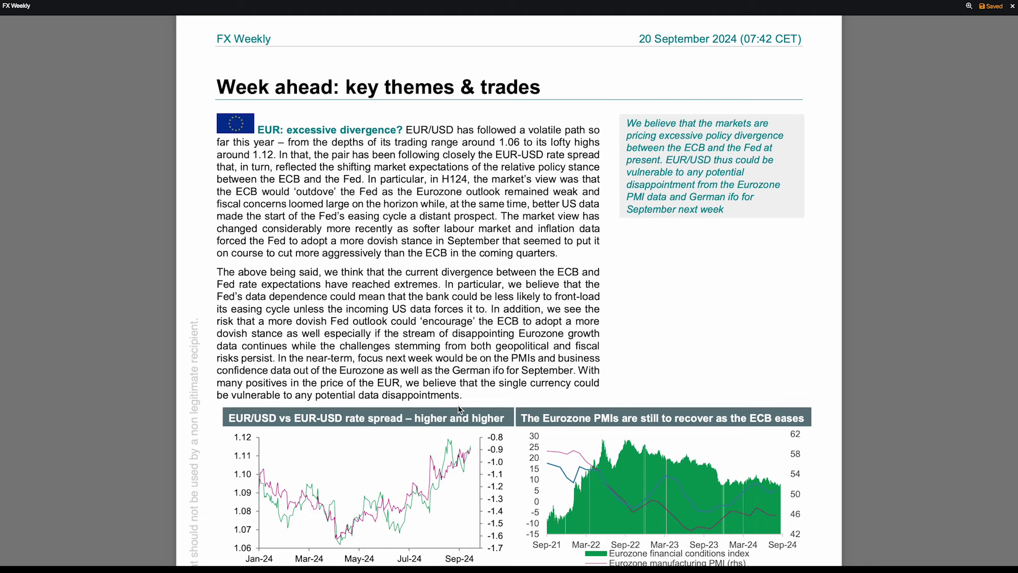
Read through the EUR, USD and CHF outlooks in the Crédit Agricole FX Weekly report and close it
scroll(460, 410, down, 20)
scroll(458, 407, down, 15)
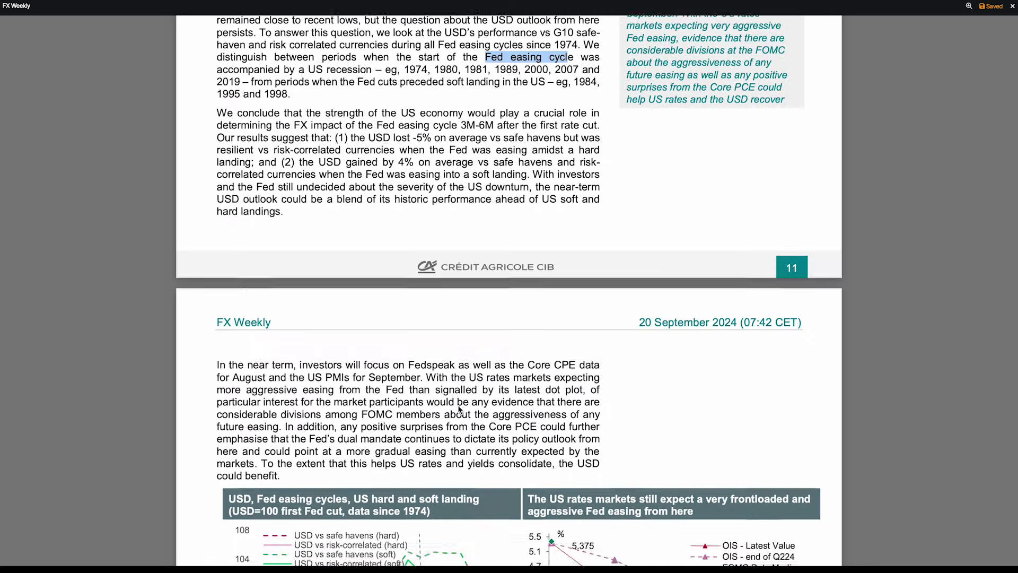
scroll(457, 405, up, 2)
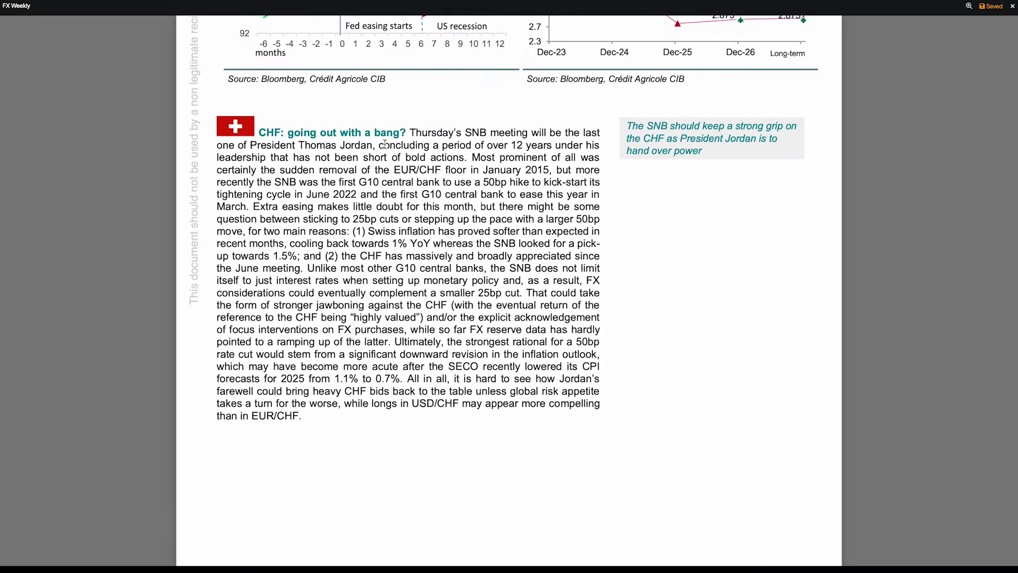
scroll(385, 143, up, 15)
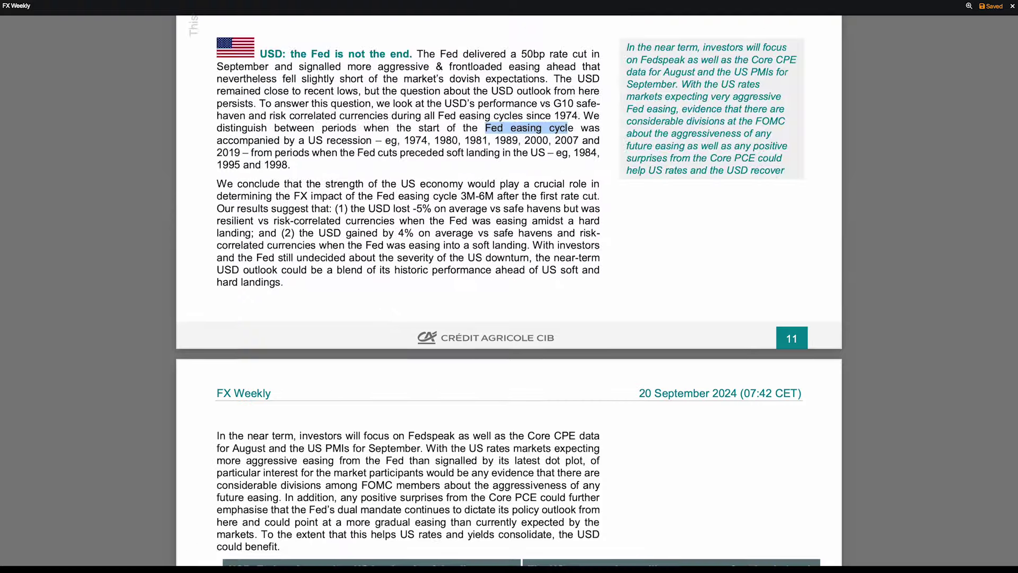
click(1012, 7)
Find the CitiFX paper "US Election Cheatsheet: All facts, no fiction" in the research list and read through it
scroll(215, 267, up, 10)
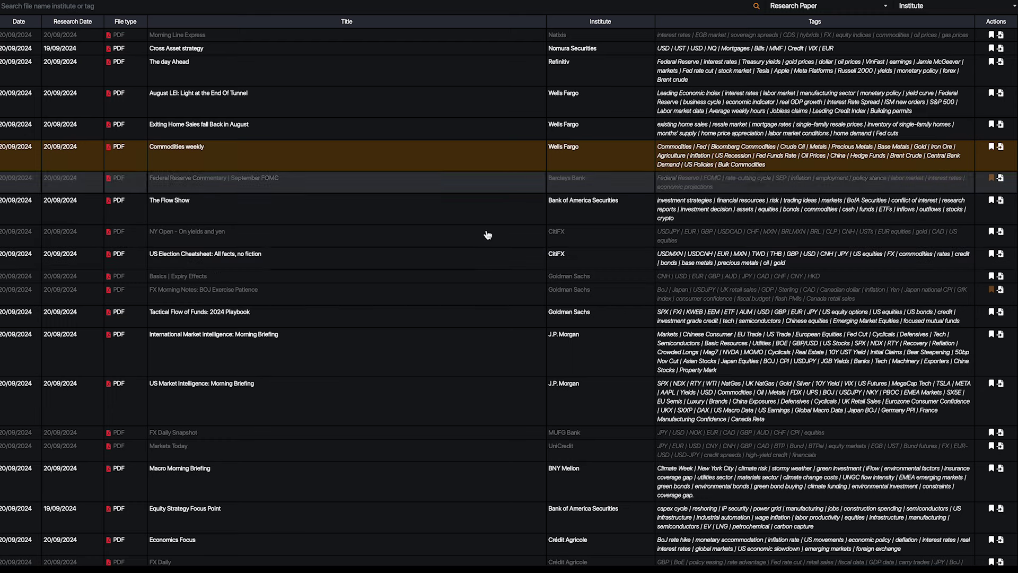
click(445, 260)
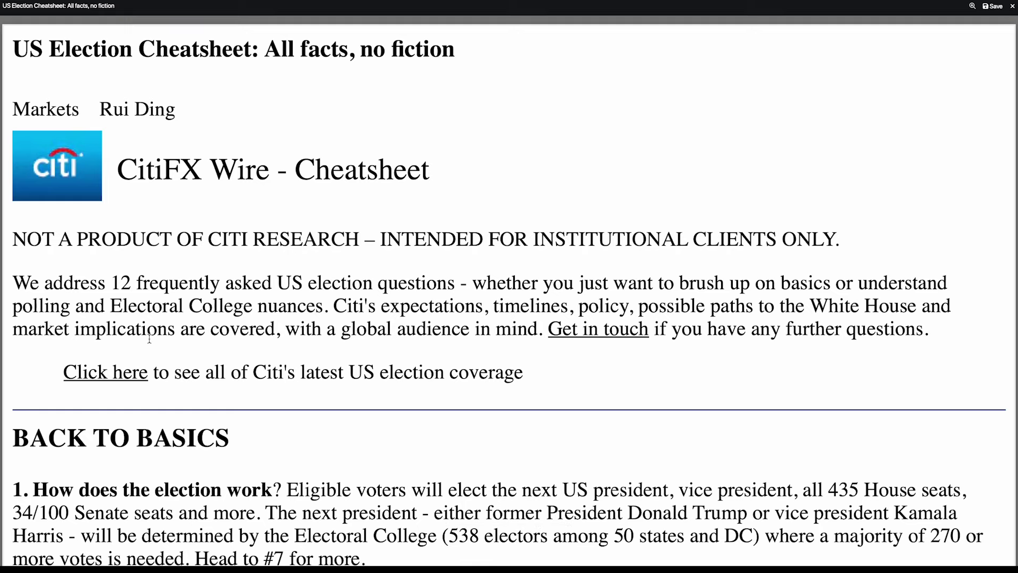
scroll(149, 338, down, 10)
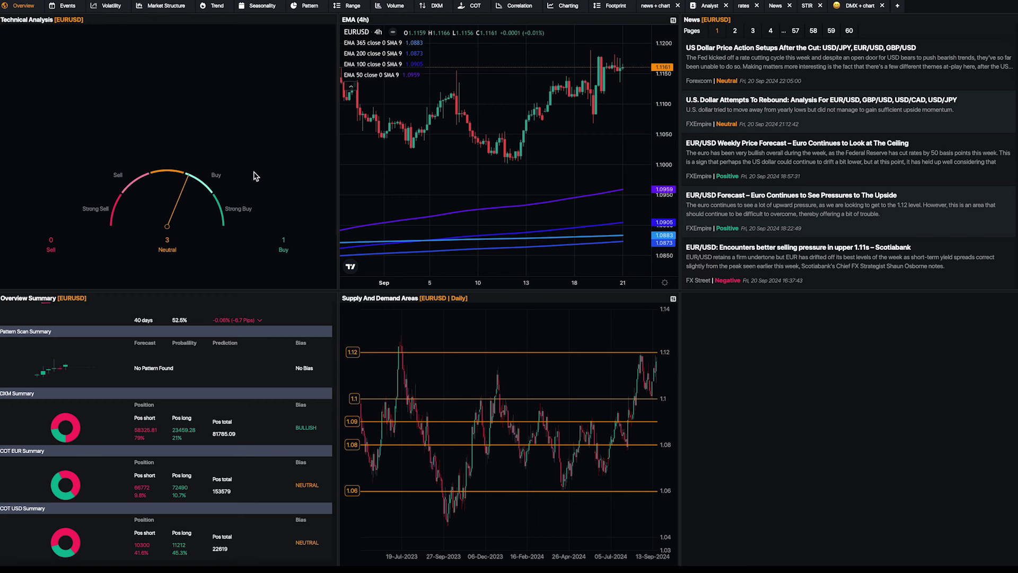
Review the seasonality, pattern, DXM and COT summaries in the EURUSD overview, and examine the event calendar
scroll(72, 372, up, 1)
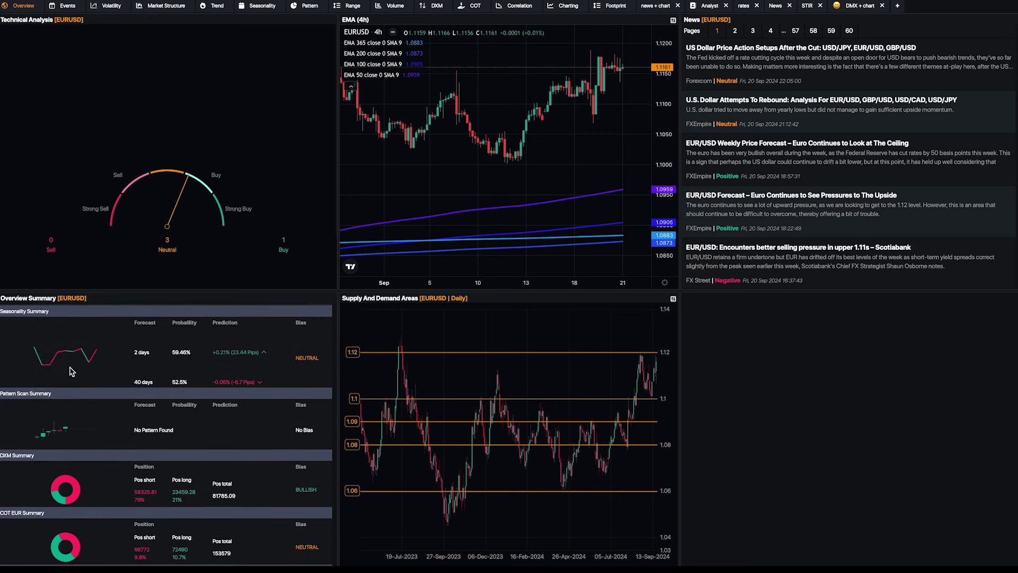
scroll(68, 421, down, 1)
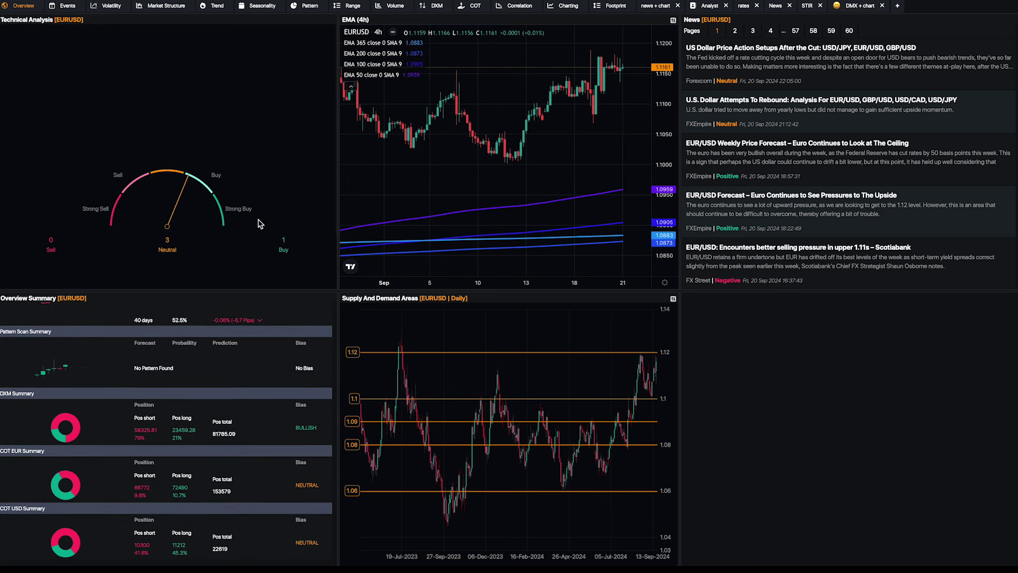
click(75, 8)
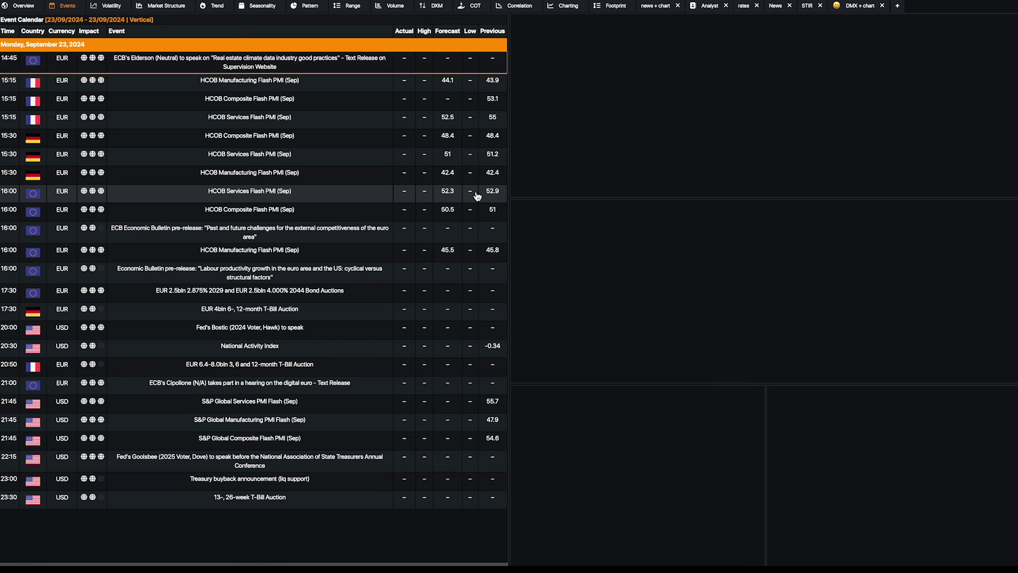
Go through the EURUSD volatility, market structure, trend and seasonality analyses
click(118, 7)
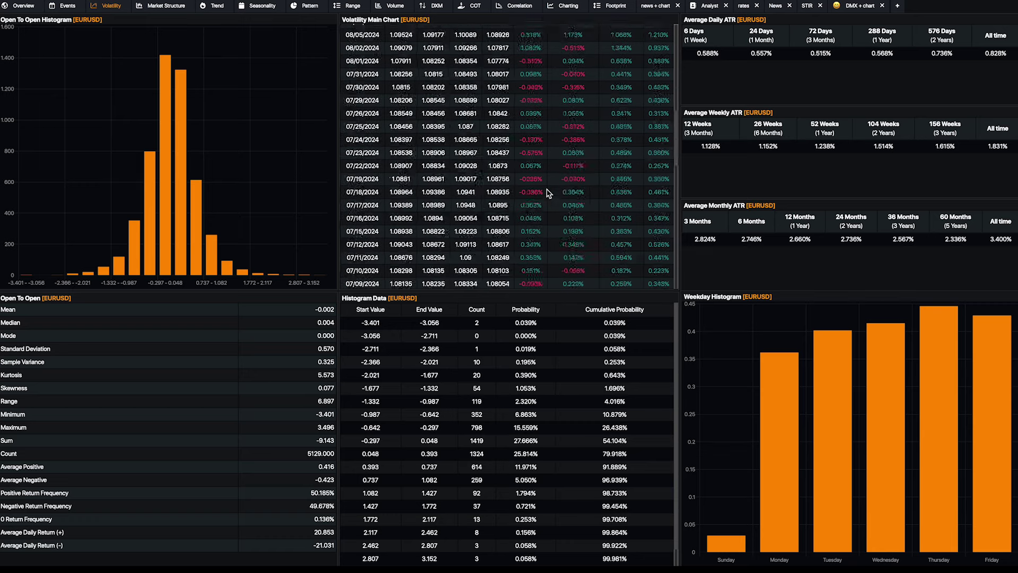
click(166, 6)
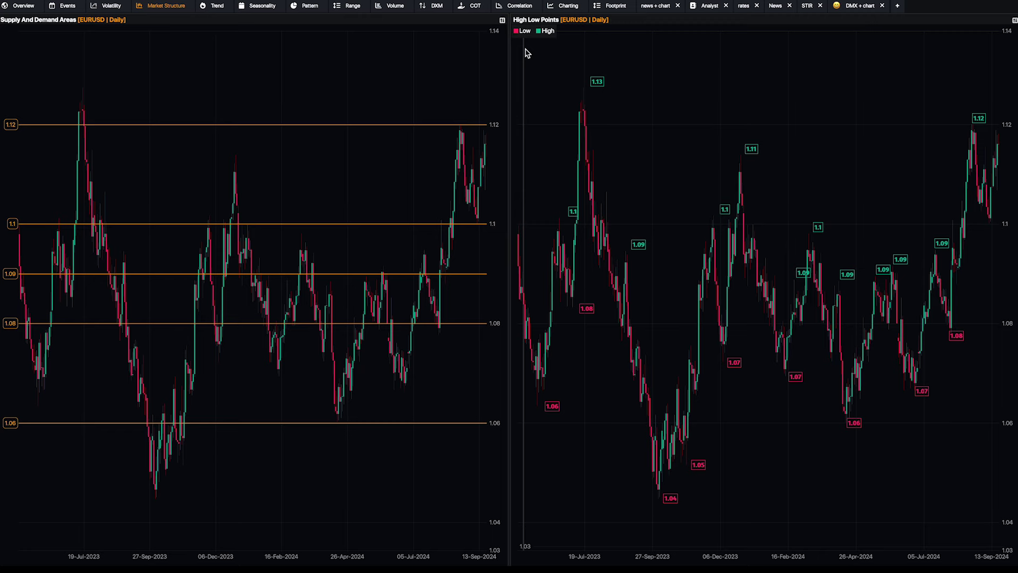
click(217, 7)
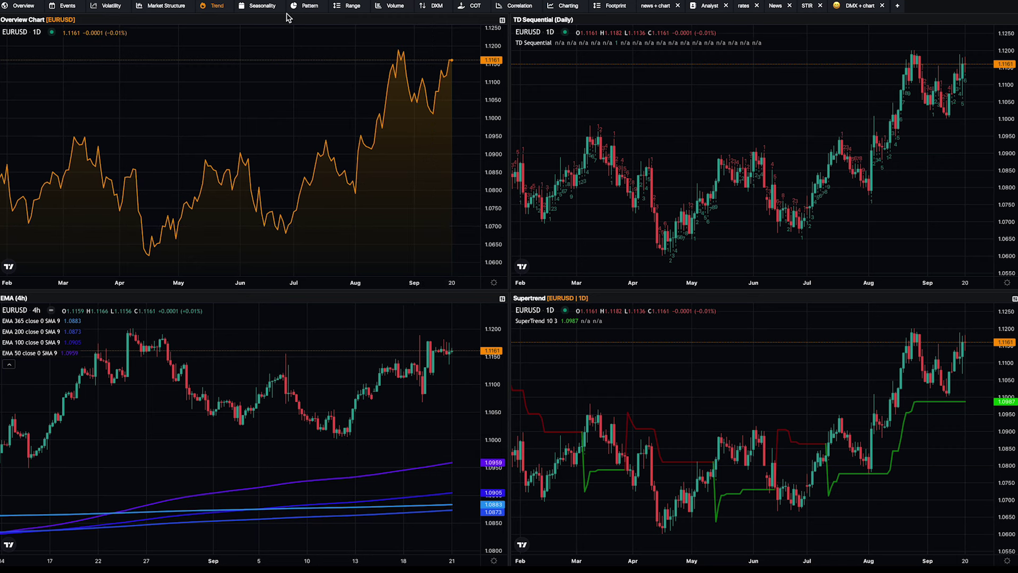
click(269, 8)
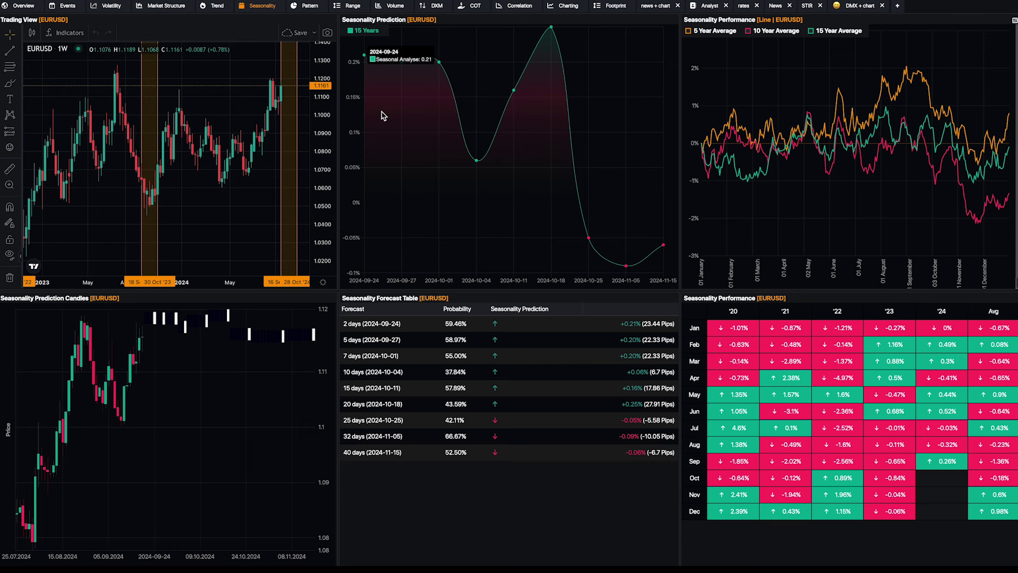
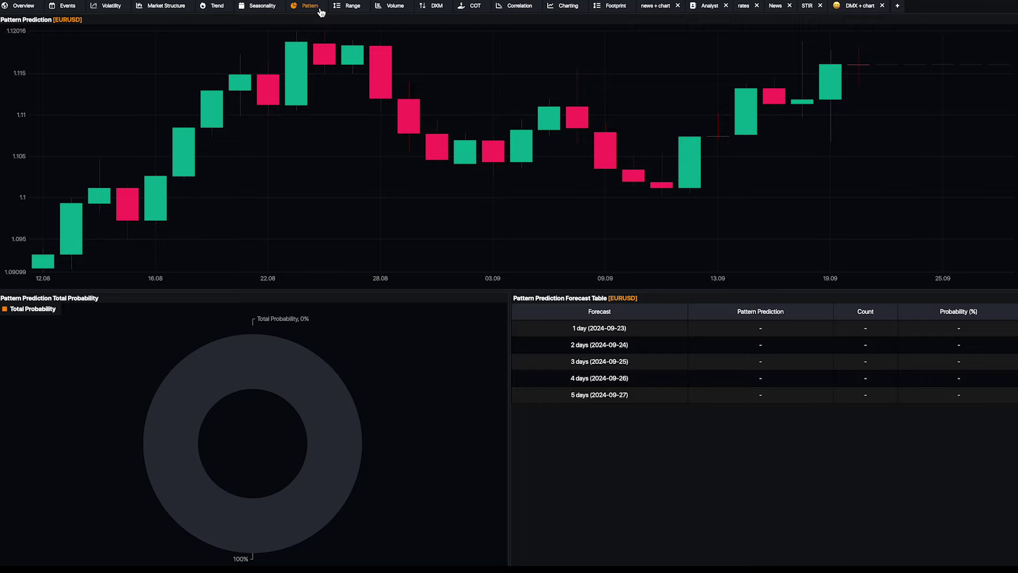
Examine the EURUSD range analysis, including the earlier session range box on the 5-minute Session Ranges chart
click(351, 9)
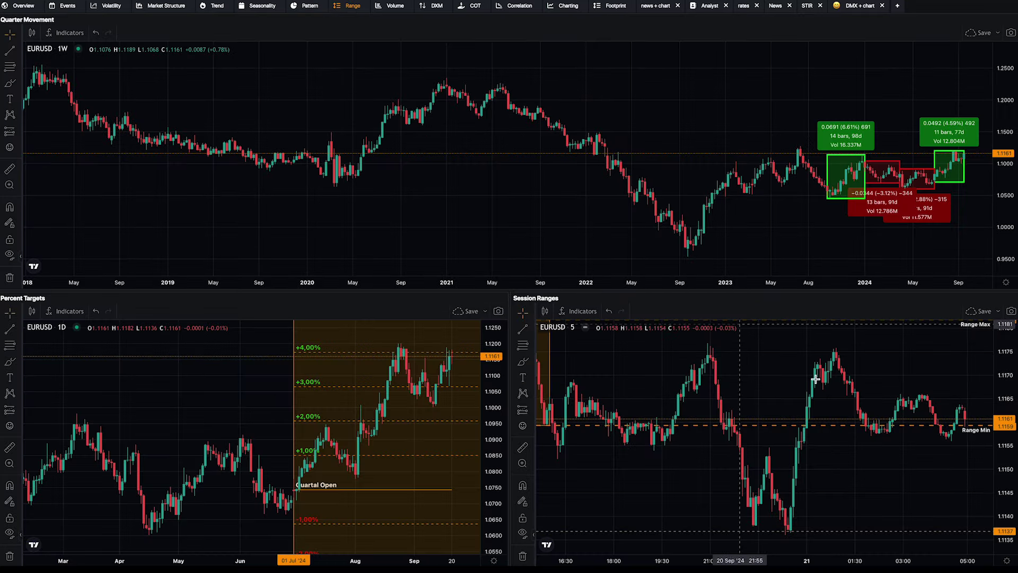
scroll(807, 402, down, 5)
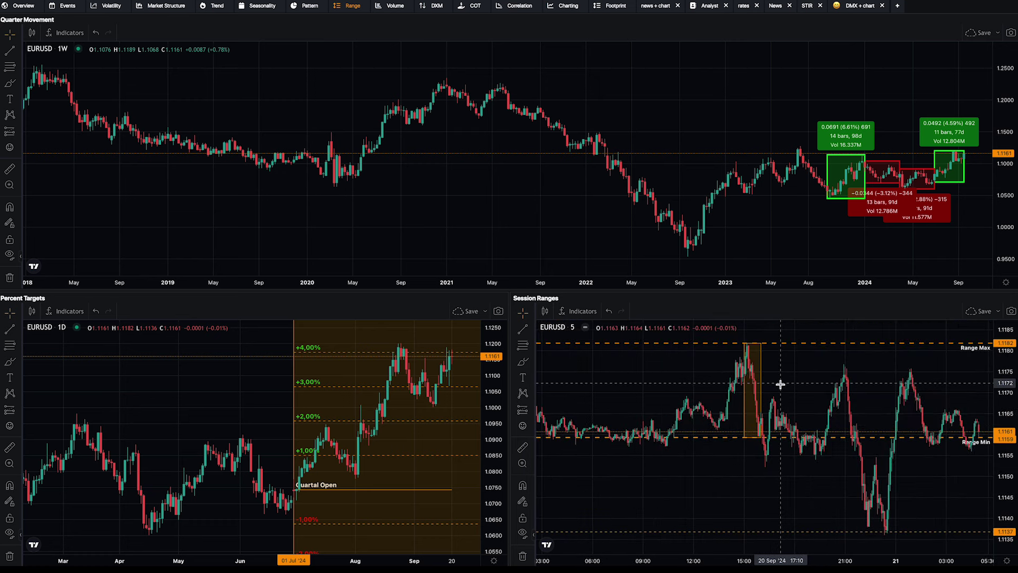
Review the EURUSD DXM and COT positioning and the correlation data, ending in the multi-timeframe charting workspace
click(444, 7)
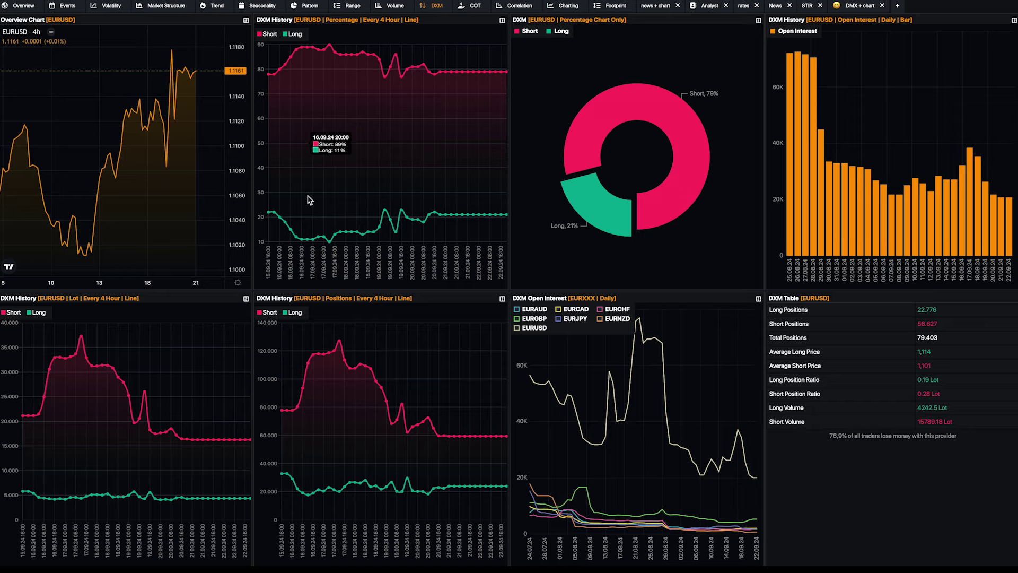
click(476, 6)
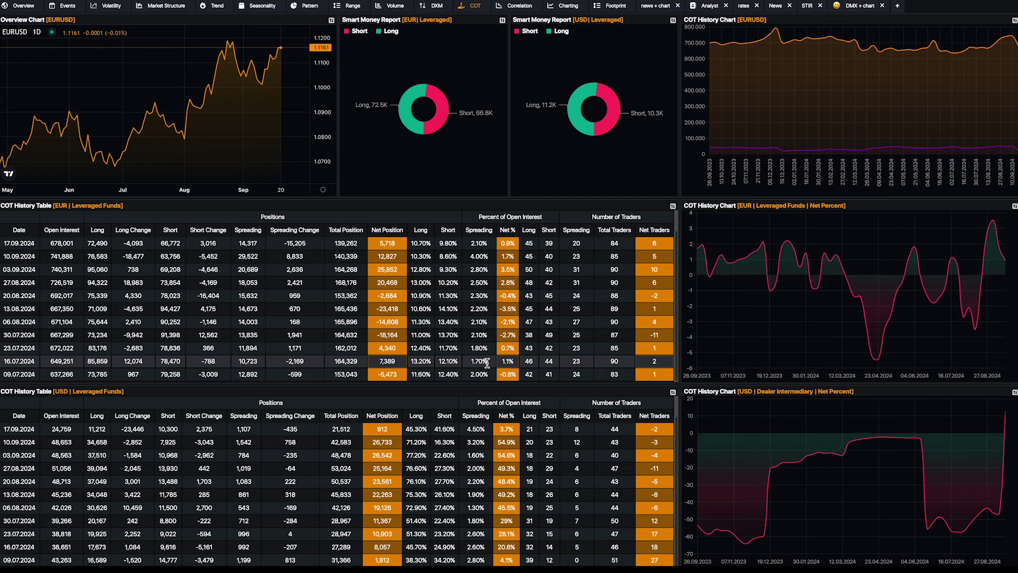
click(522, 9)
click(569, 13)
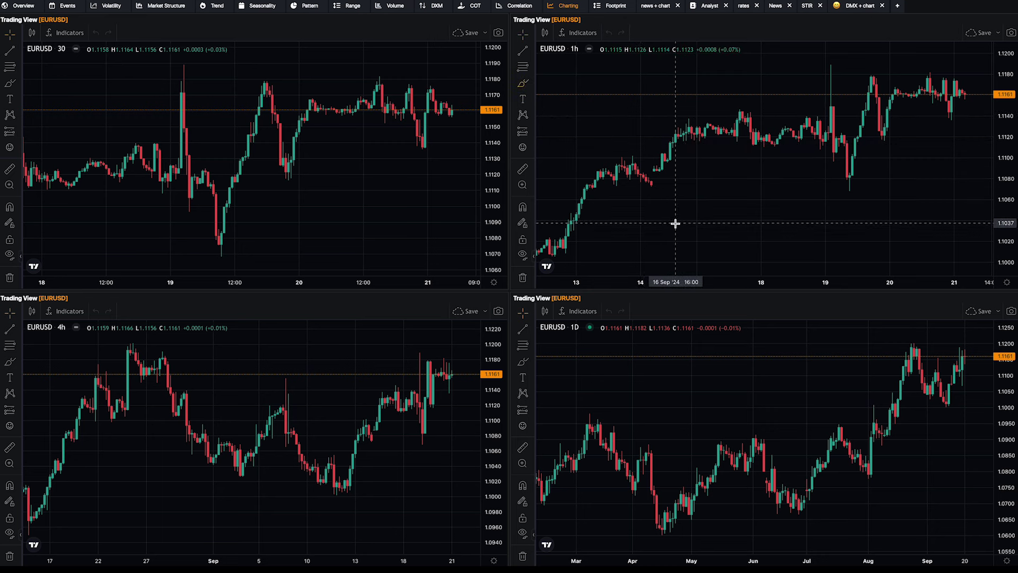
Try two long freehand brush strokes across the price action on the 1-hour EURUSD chart and undo both
drag(633, 197, 906, 72)
drag(700, 115, 913, 152)
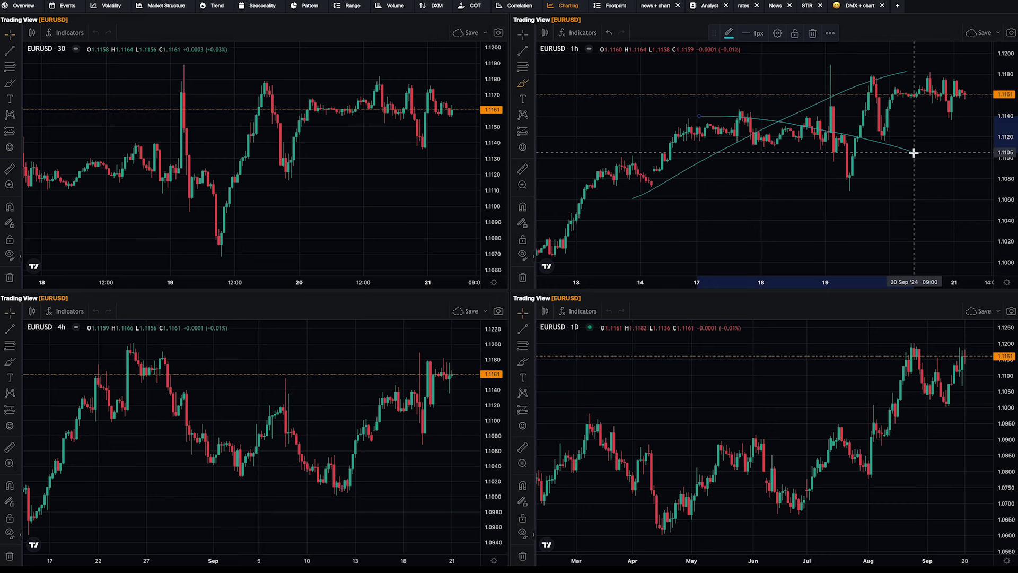
key(ctrl+z)
key(ctrl+z)
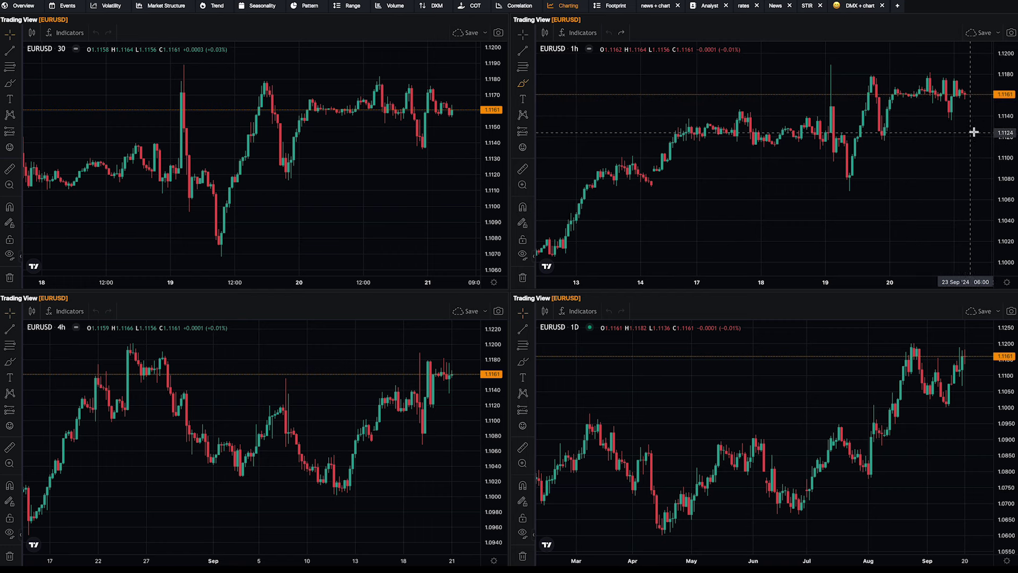
Draw a short level brush stroke over the latest candles on the 1-hour EURUSD chart and place a short position with entry at about 1.1159
key(ctrl+y)
key(ctrl+y)
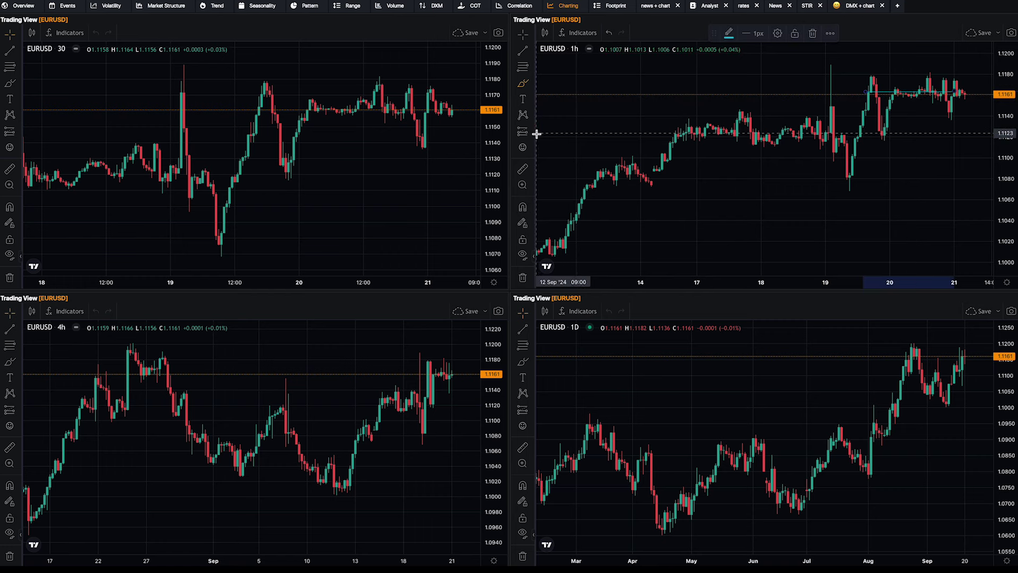
click(534, 133)
click(552, 137)
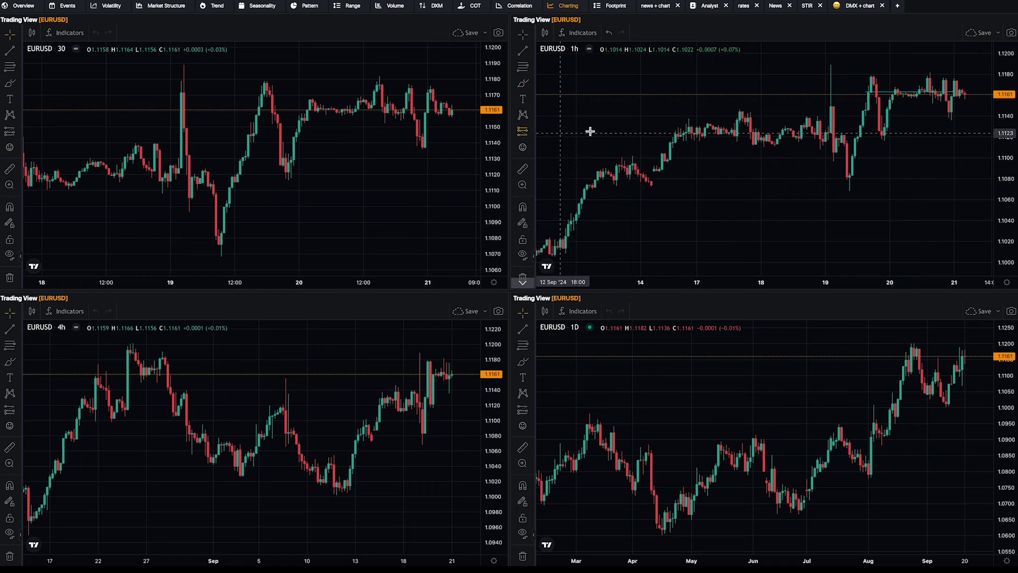
click(878, 102)
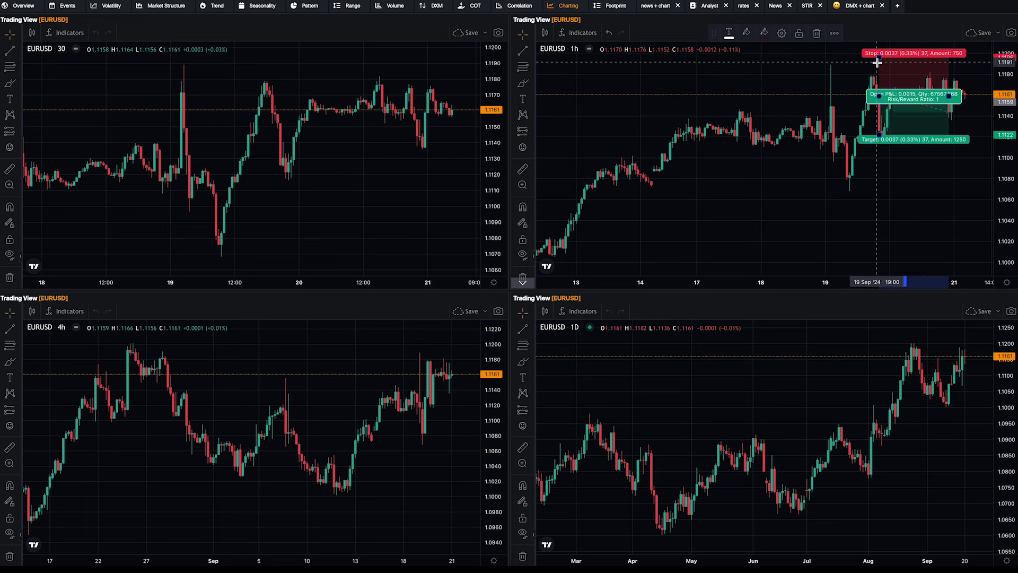